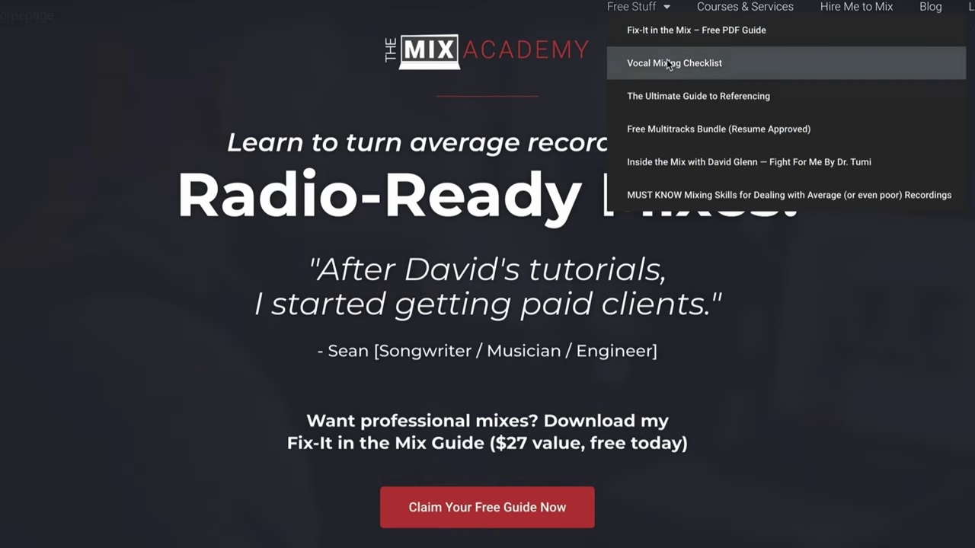
Open the Vocal Mixing Checklist signup page from Free Stuff and scroll down to the offer
click(666, 64)
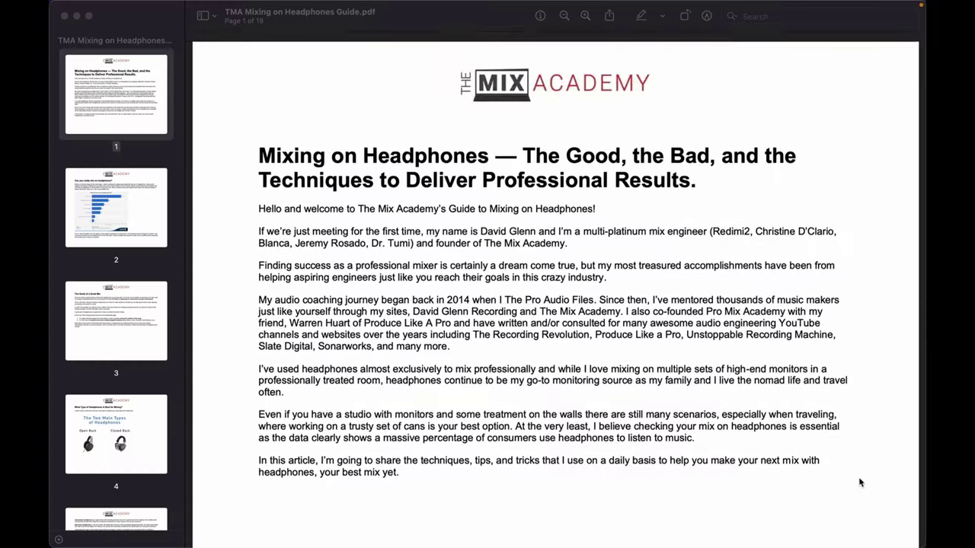
scroll(859, 483, down, 15)
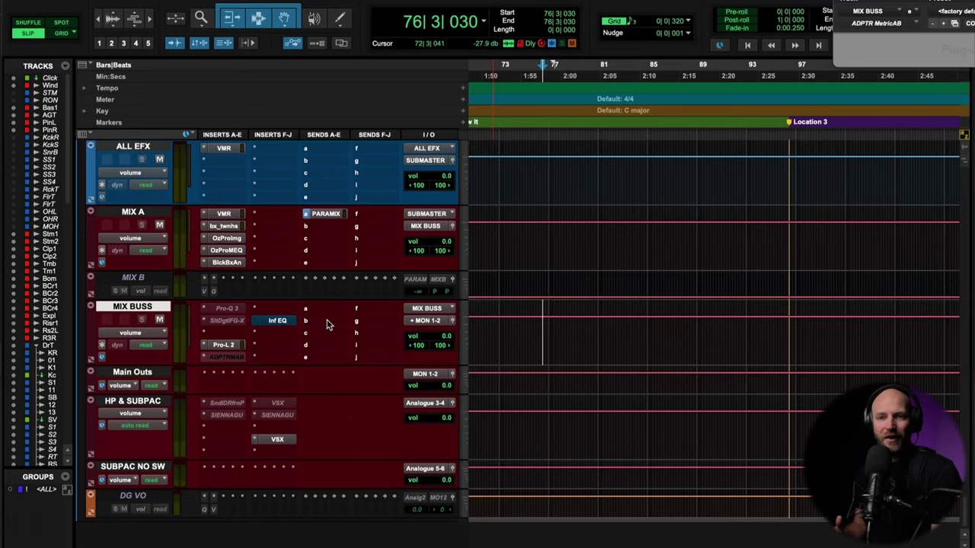
key(space)
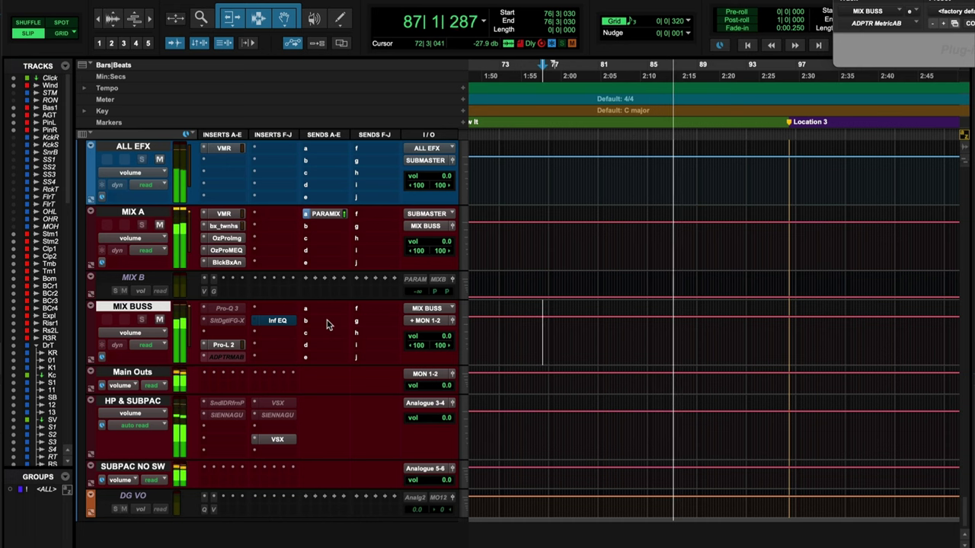
key(space)
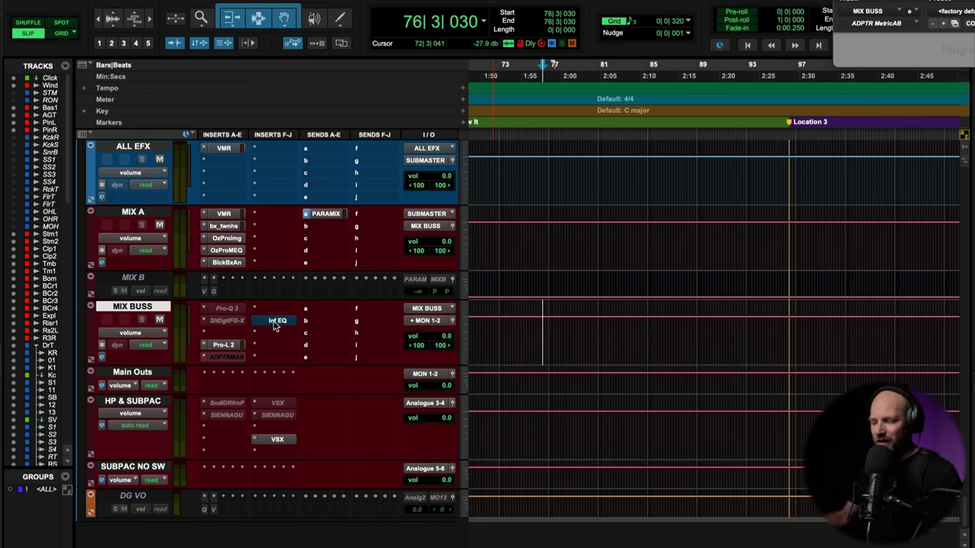
Bring up the MIX BUSS Inf EQ window with Ctrl+Alt+E, showing its 36.3 Hz low-cut band
key(ctrl+alt+e)
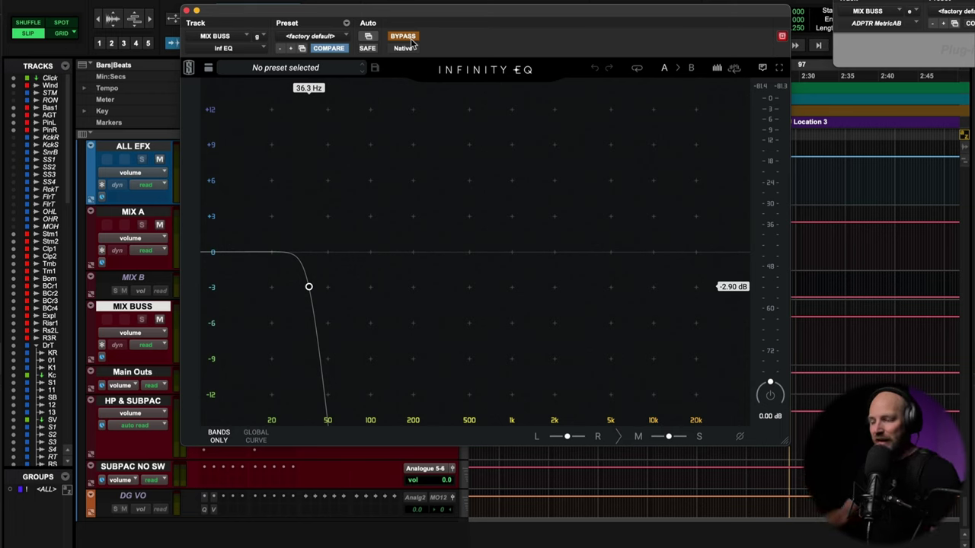
Un-bypass the mix-buss Infinity EQ, drop its low-cut to about 21 Hz, audition, and close it
click(406, 38)
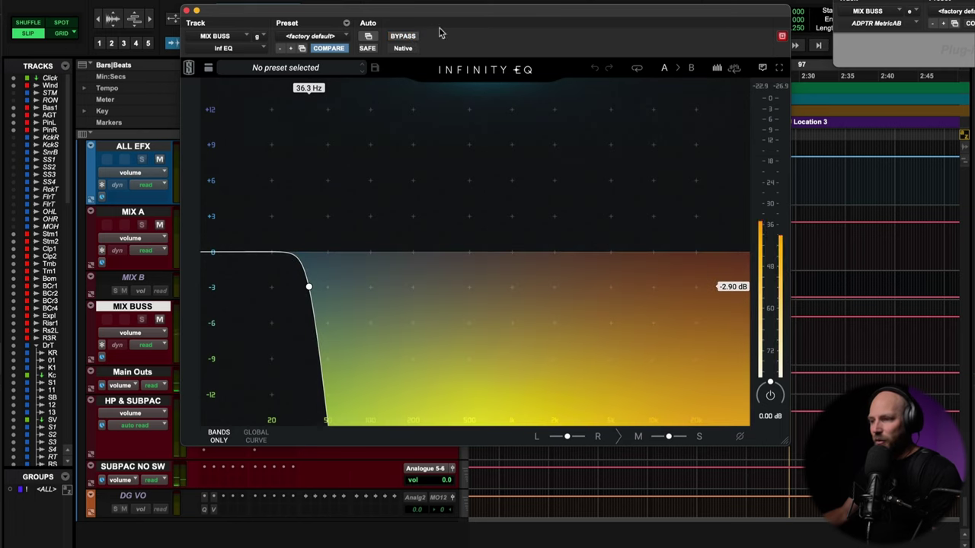
click(309, 287)
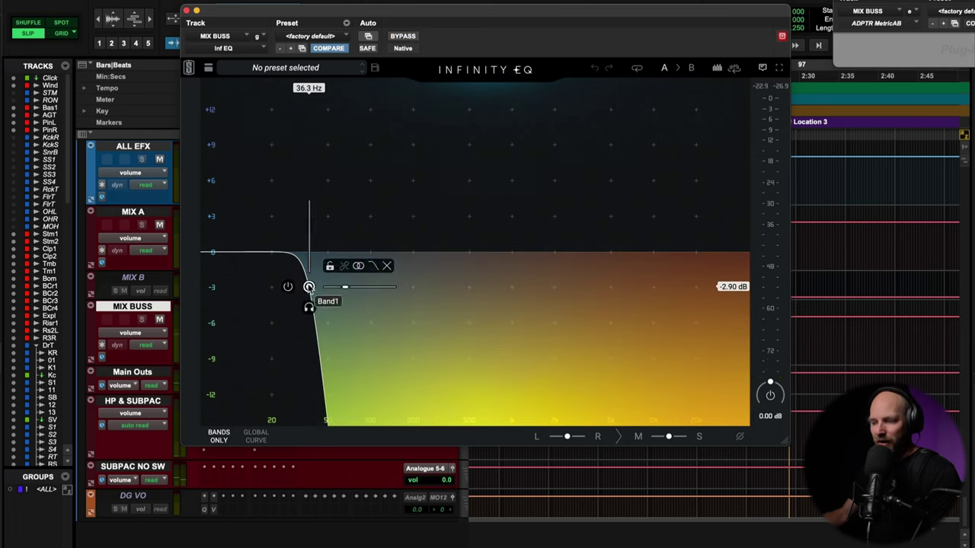
drag(308, 287, 277, 287)
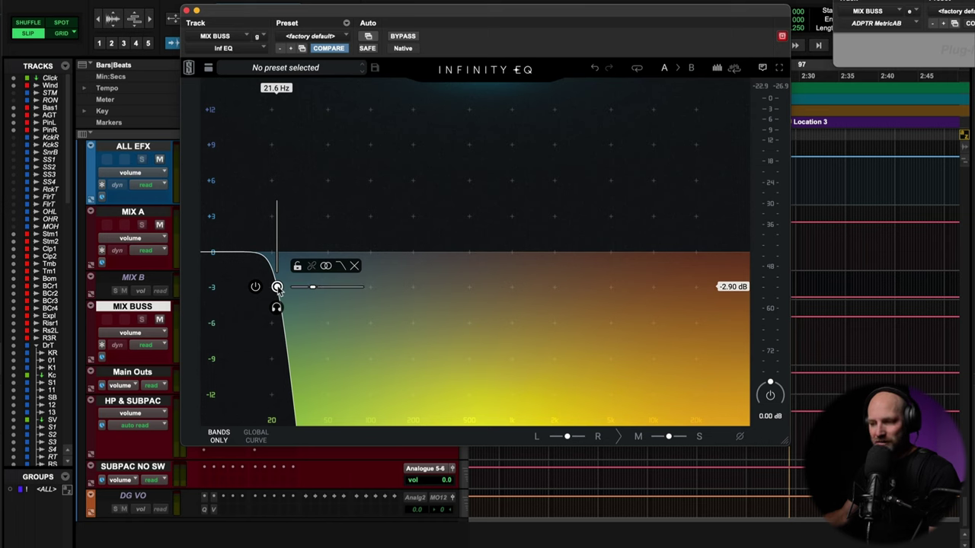
key(space)
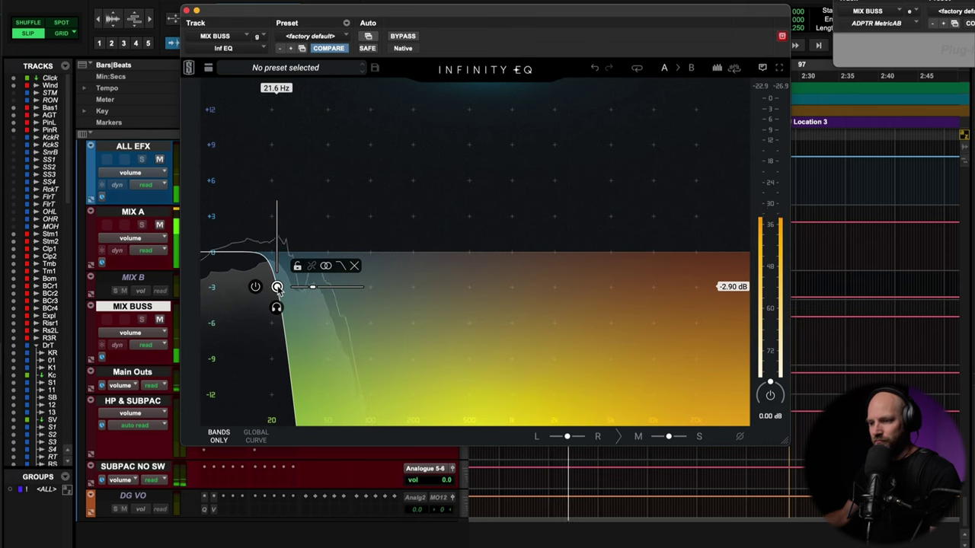
click(186, 11)
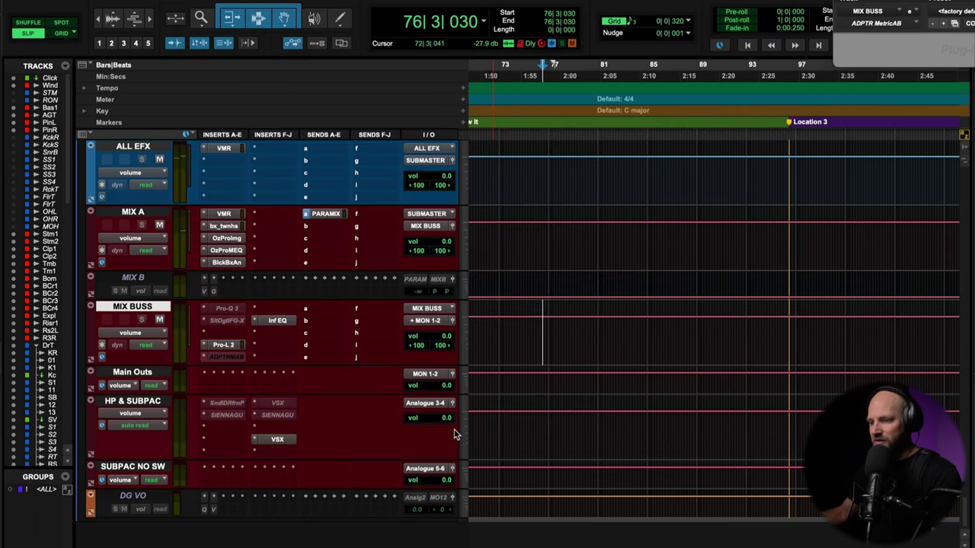
Load the NRG Studio room in VSX on HP & SUBPAC with Far-Field listening
click(277, 439)
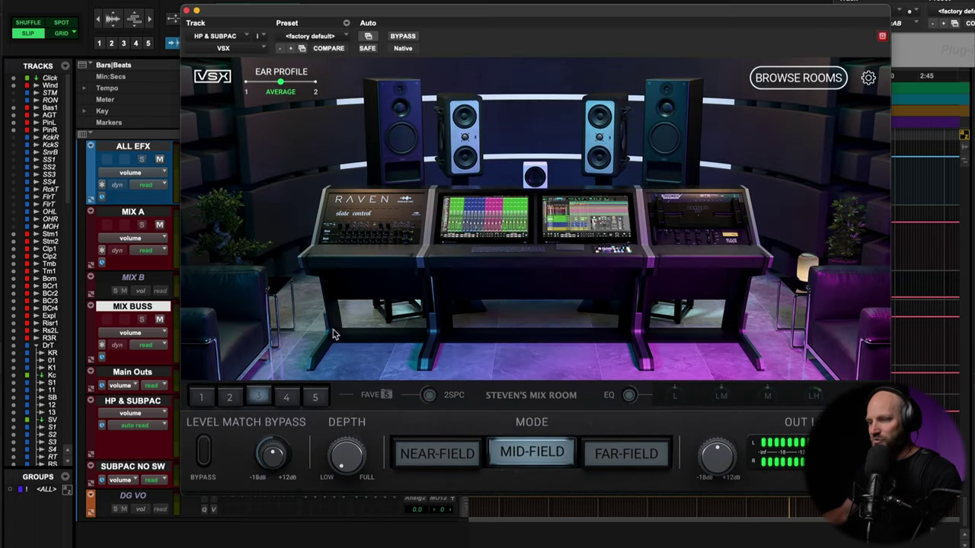
click(624, 460)
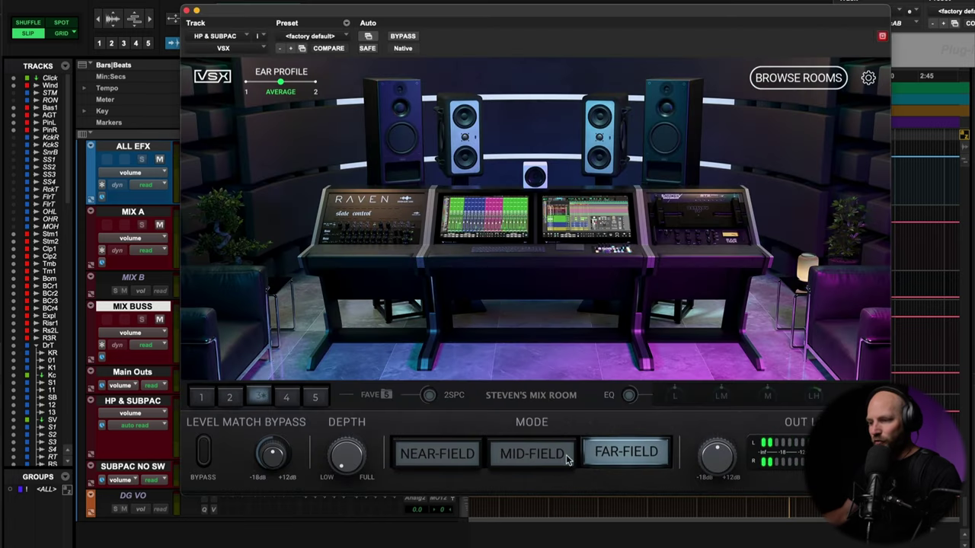
click(404, 446)
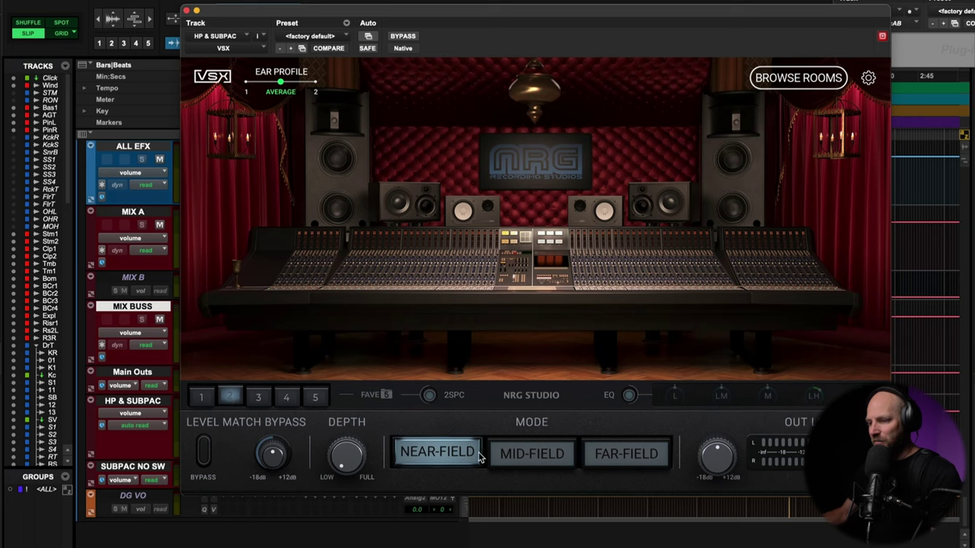
click(597, 461)
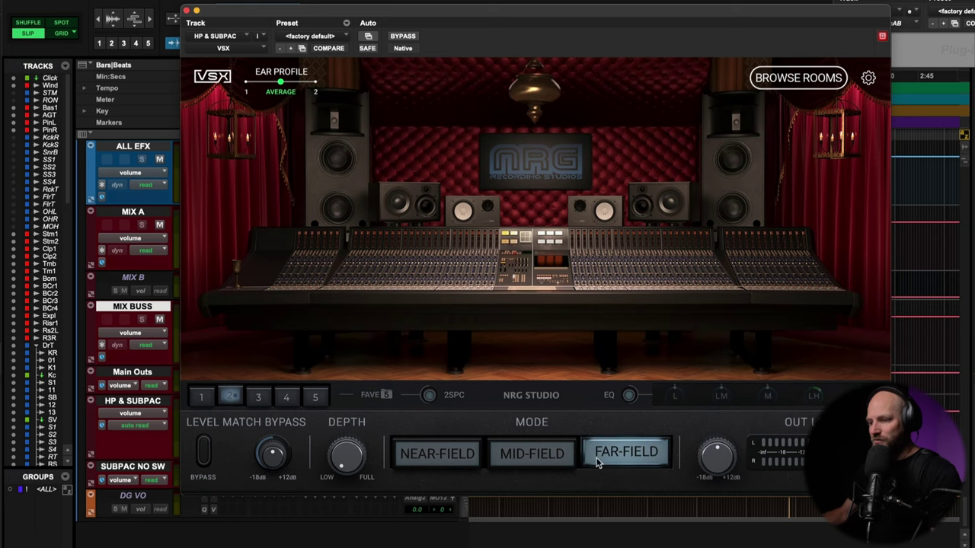
Close VSX, reopen the MIX BUSS Infinity EQ and nudge the filter to 24.2, then 35.5 Hz
click(185, 11)
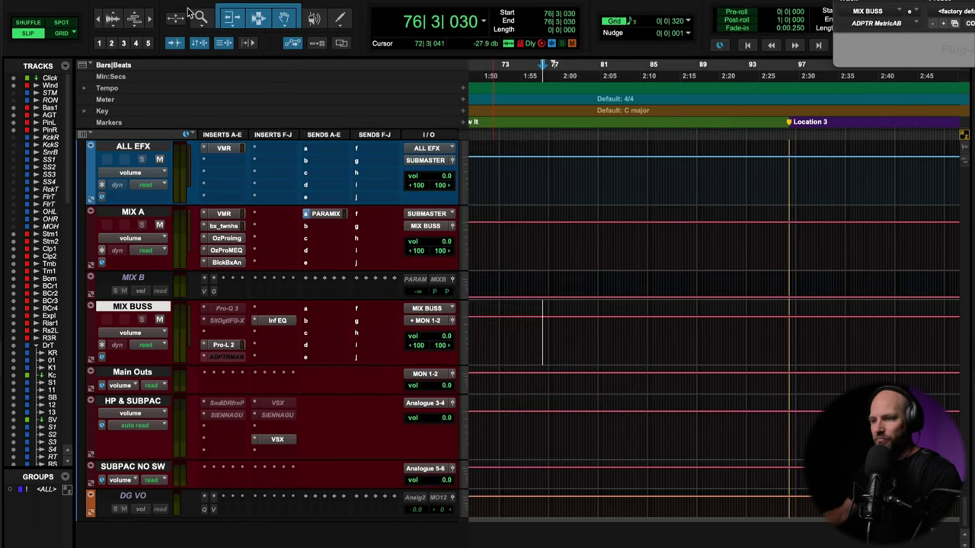
click(277, 320)
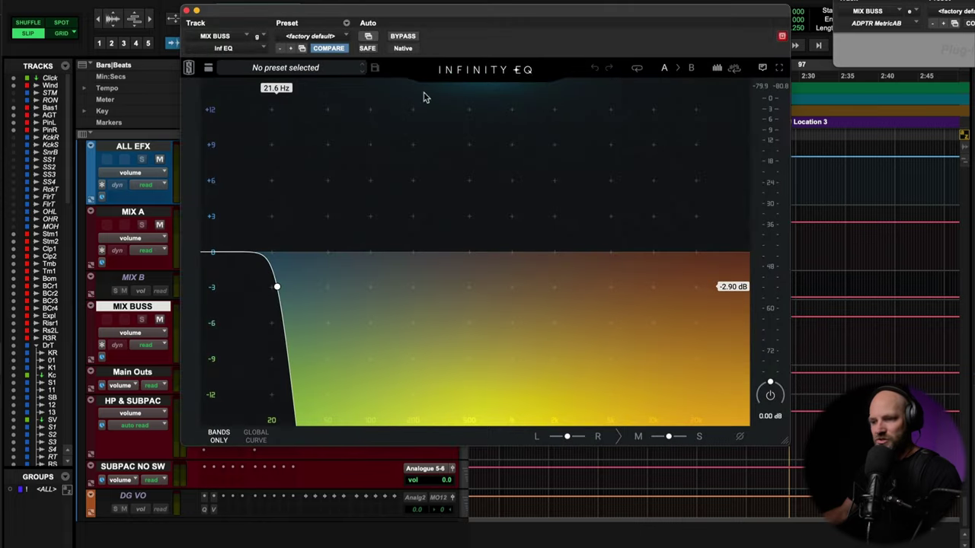
mouse_move(279, 288)
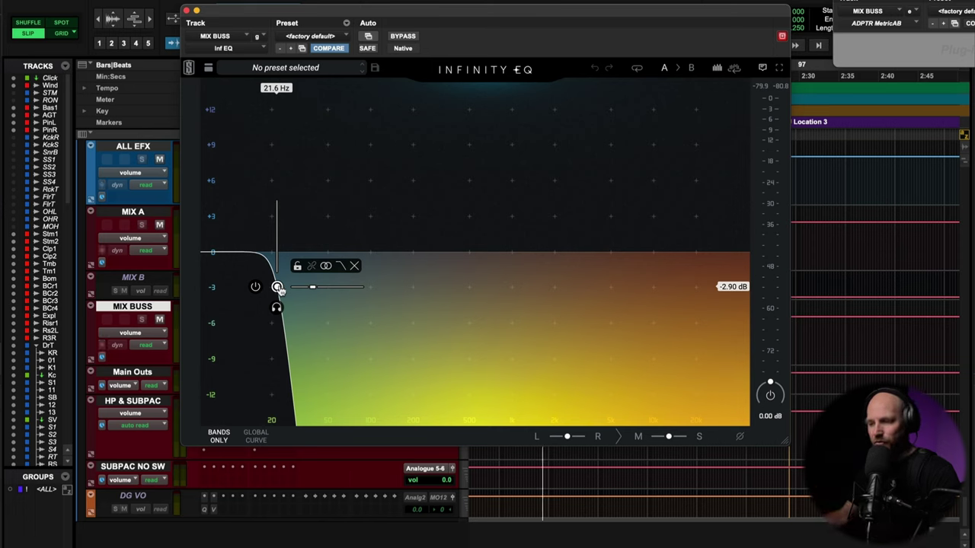
key(space)
drag(278, 287, 283, 286)
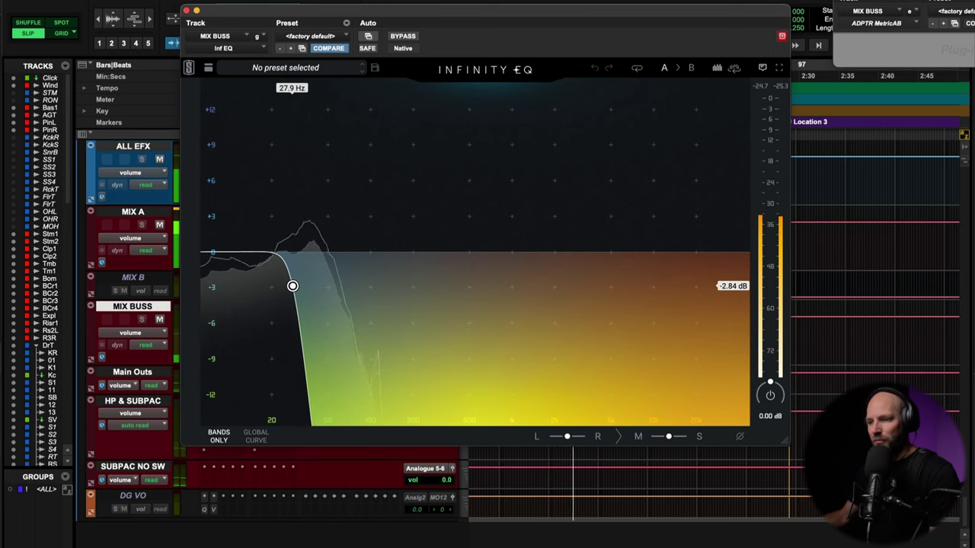
drag(299, 285, 307, 282)
Sweep the low-pass cutoff through 42, 52 and 87 Hz up to about 200 Hz during playback
mouse_move(309, 283)
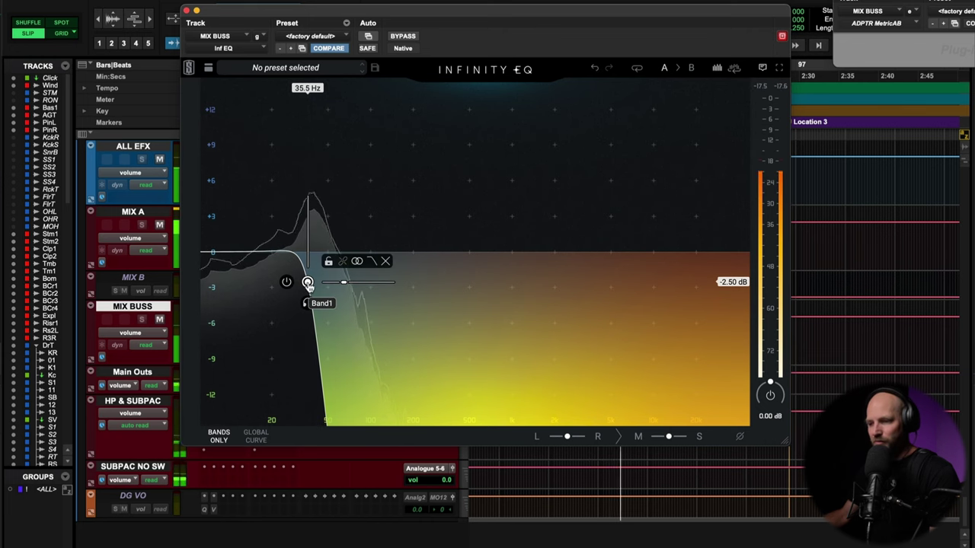
drag(309, 283, 317, 282)
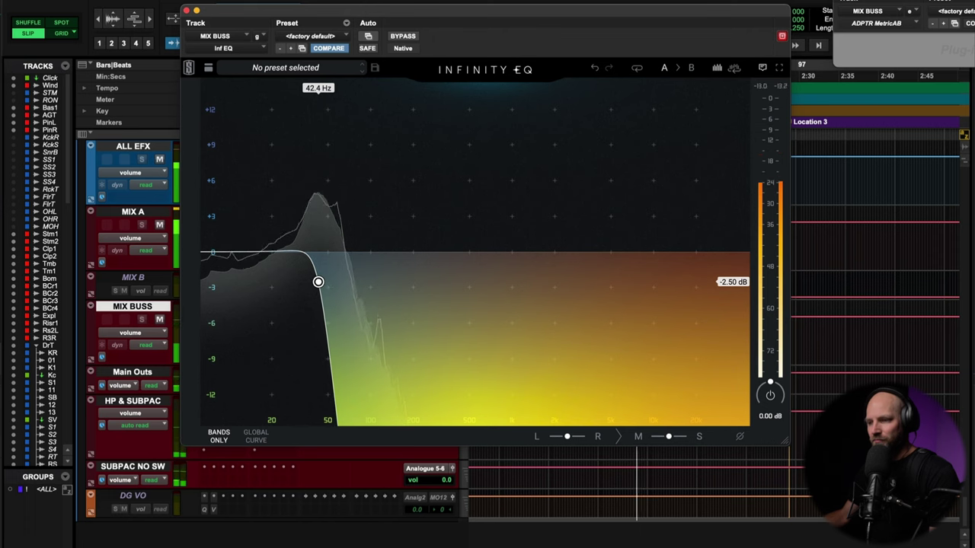
mouse_move(319, 283)
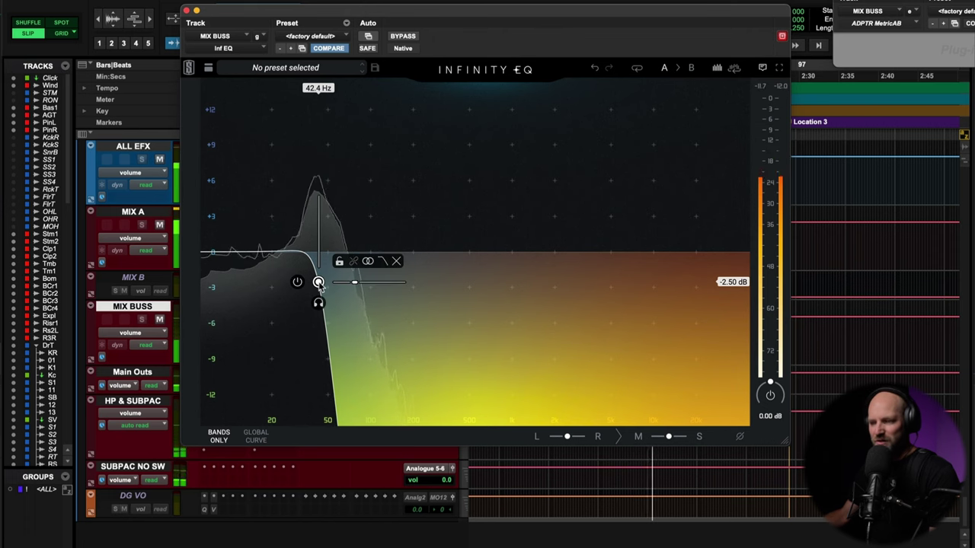
drag(320, 284, 334, 285)
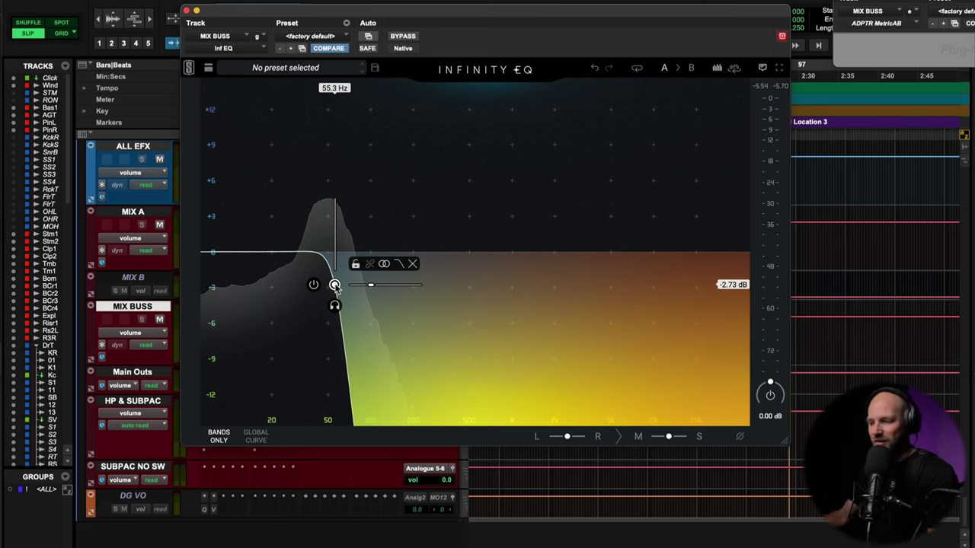
key(space)
drag(334, 285, 377, 284)
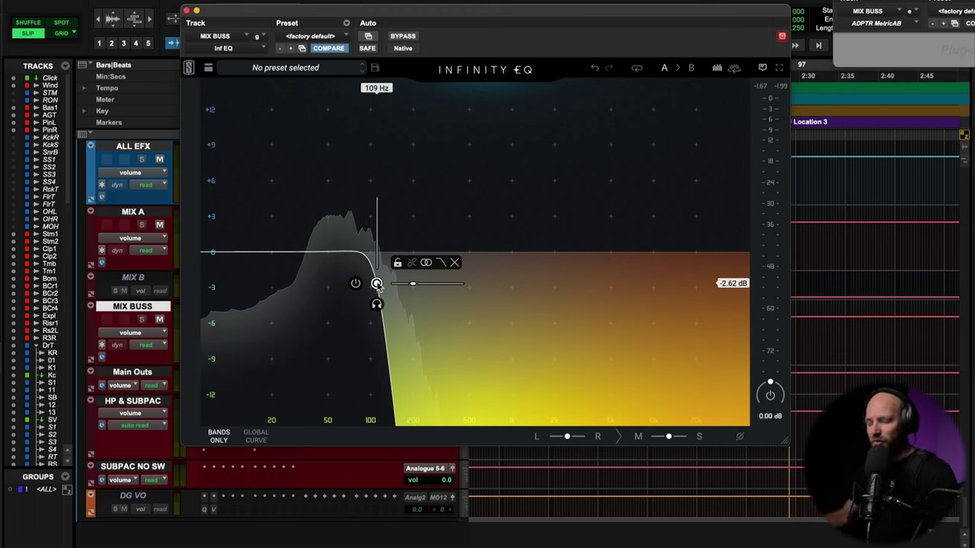
drag(377, 284, 416, 286)
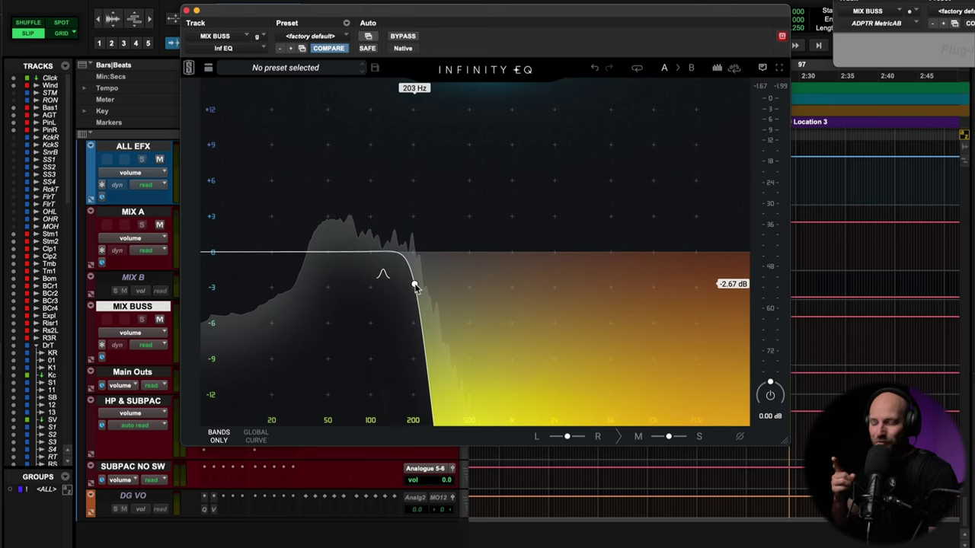
Add a high-pass band near 77–100 Hz and raise the low-pass through 470 Hz to about 850 Hz, playing
click(230, 261)
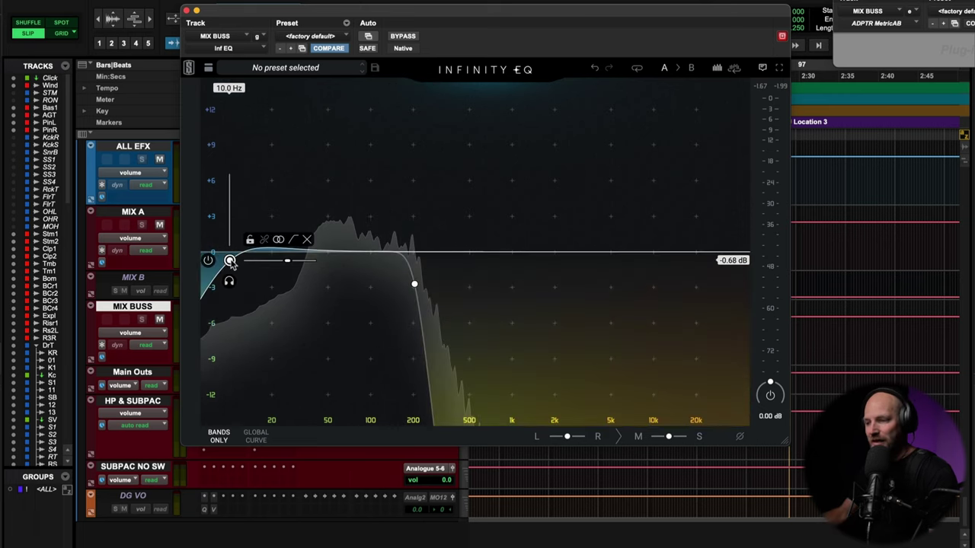
drag(230, 260, 380, 283)
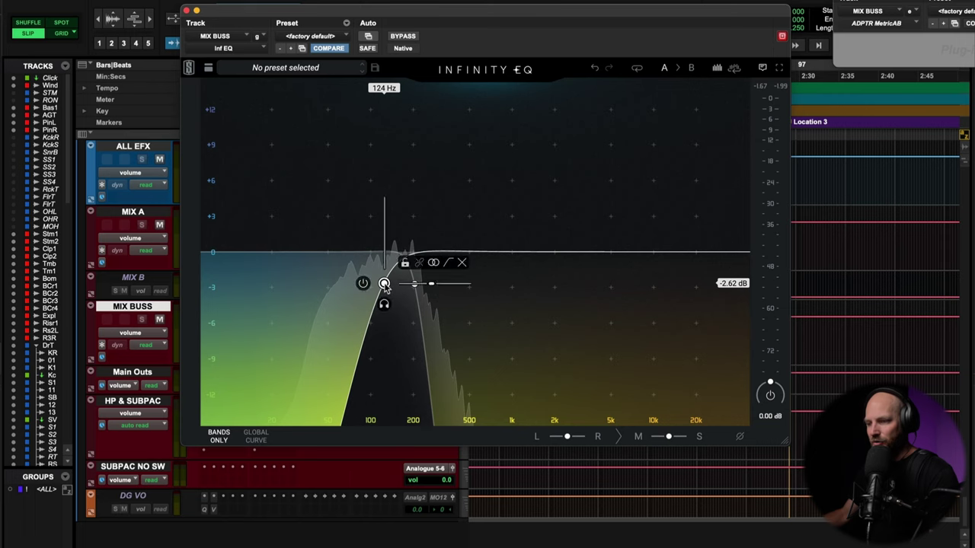
scroll(384, 283, up, 3)
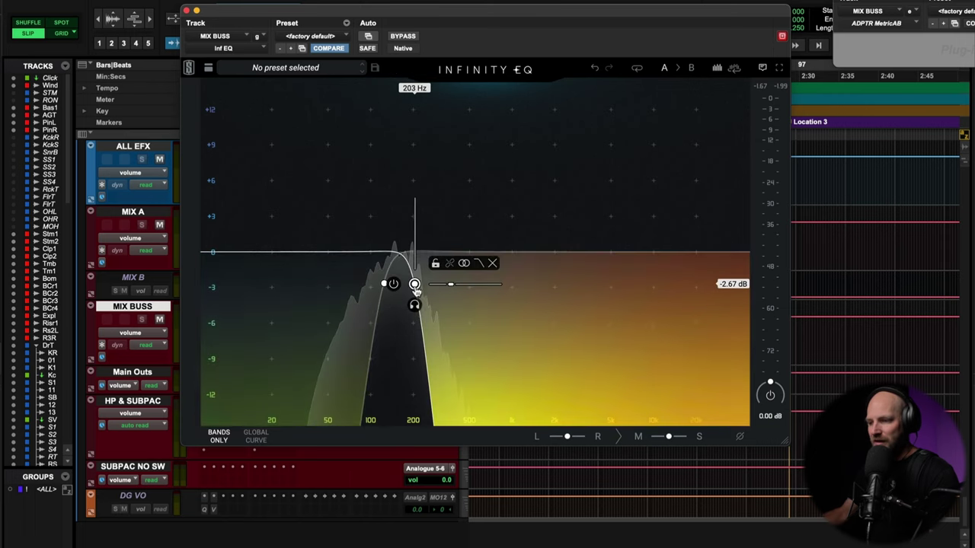
drag(416, 283, 466, 283)
key(space)
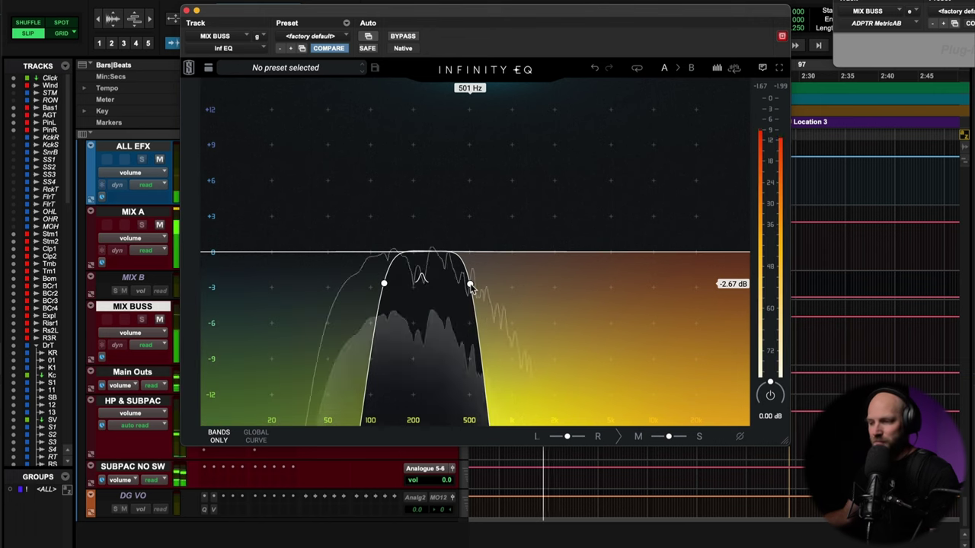
mouse_move(471, 284)
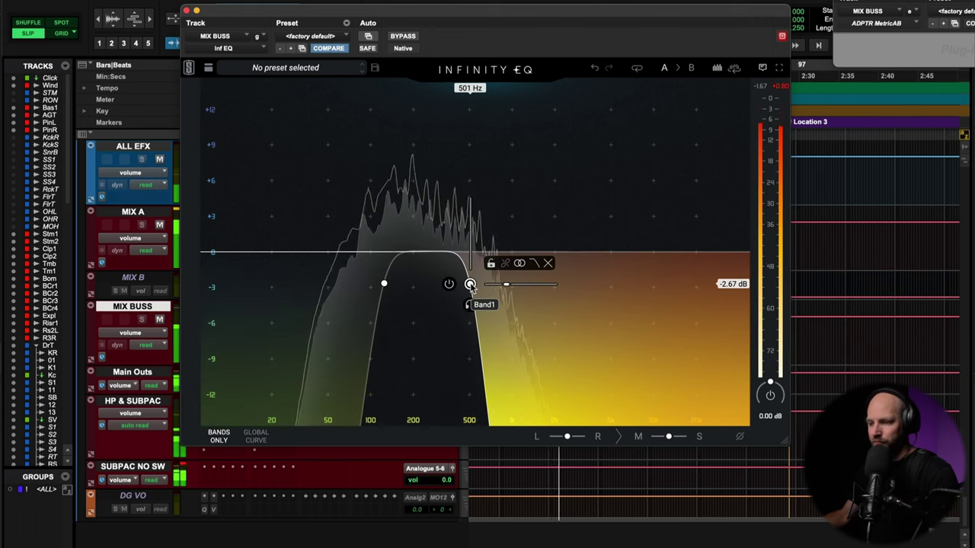
drag(470, 285, 518, 284)
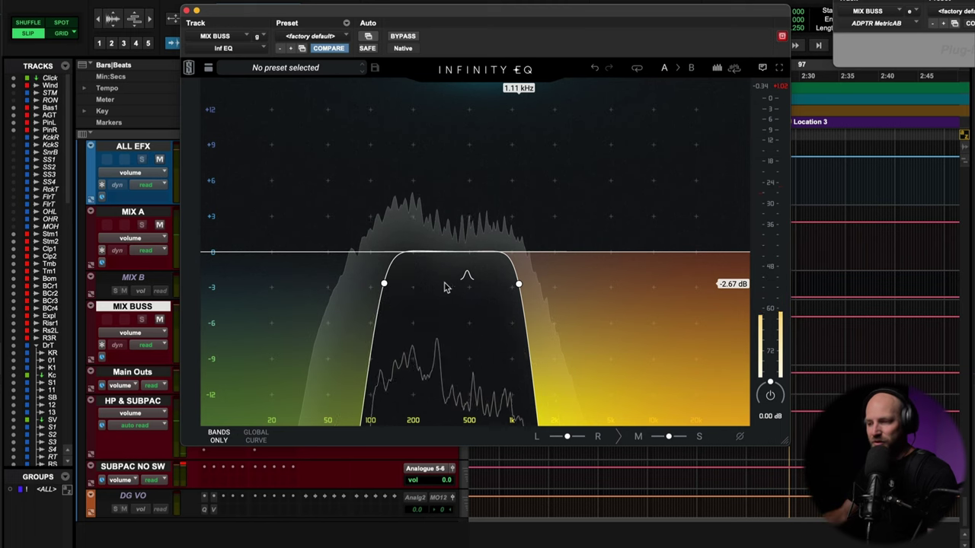
Move the band's low edge through 138 Hz to about 326 Hz and its top edge to about 8.4 kHz
drag(384, 284, 427, 284)
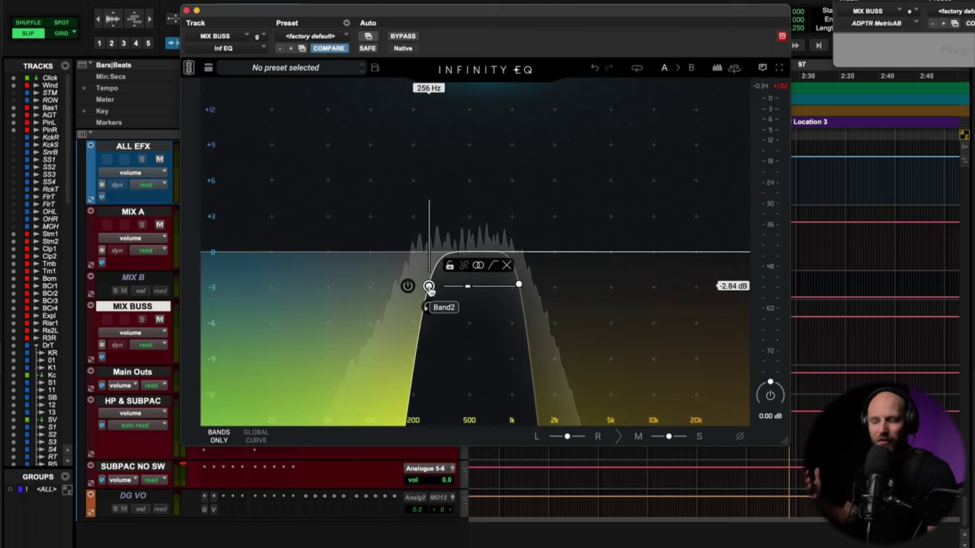
drag(429, 287, 459, 286)
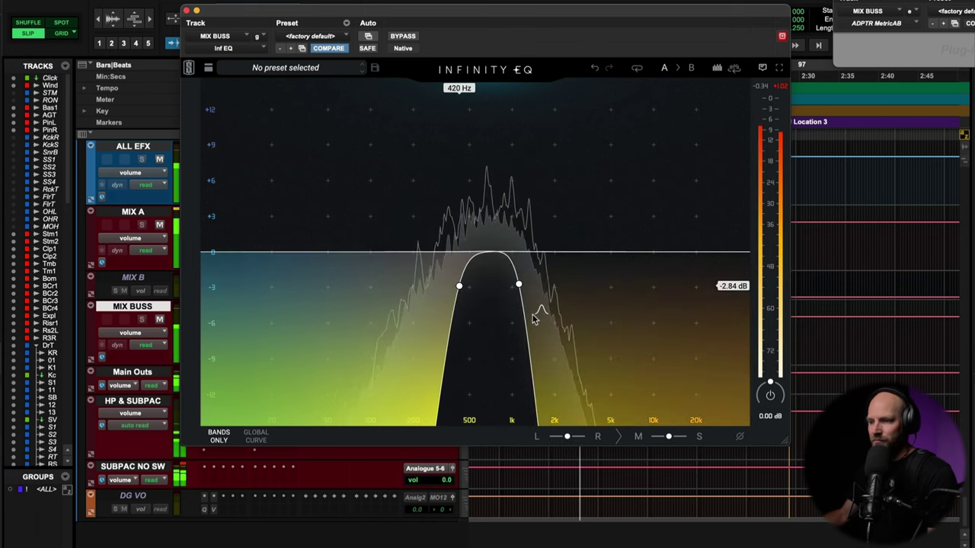
mouse_move(518, 285)
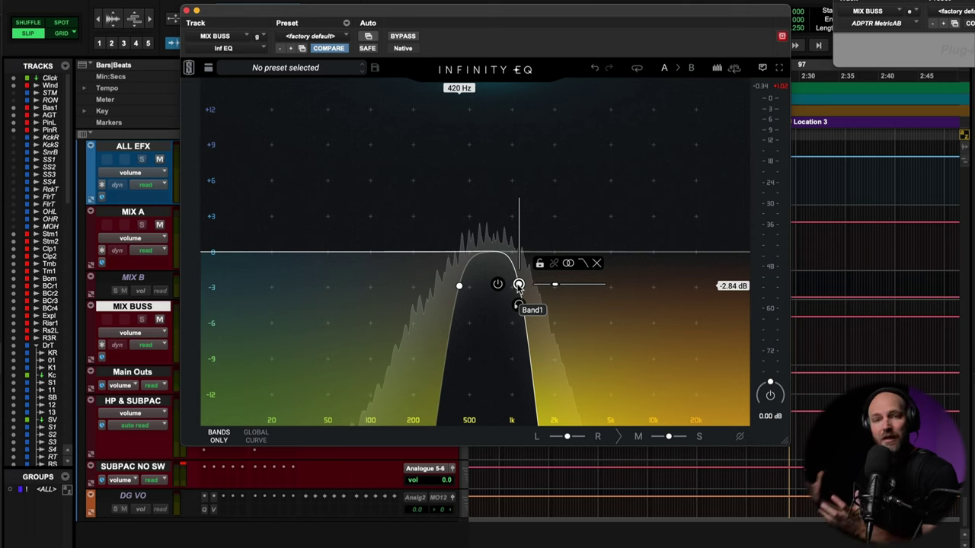
drag(518, 284, 643, 280)
Raise the band's low edge to about 1.56 kHz and pull its top edge down to 6.27 kHz
mouse_move(460, 286)
drag(459, 287, 539, 281)
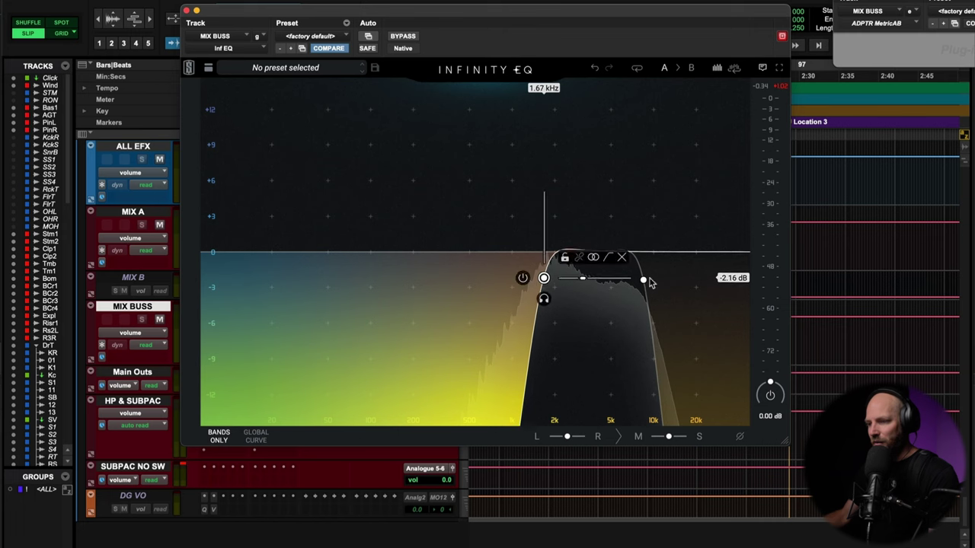
drag(644, 282, 624, 282)
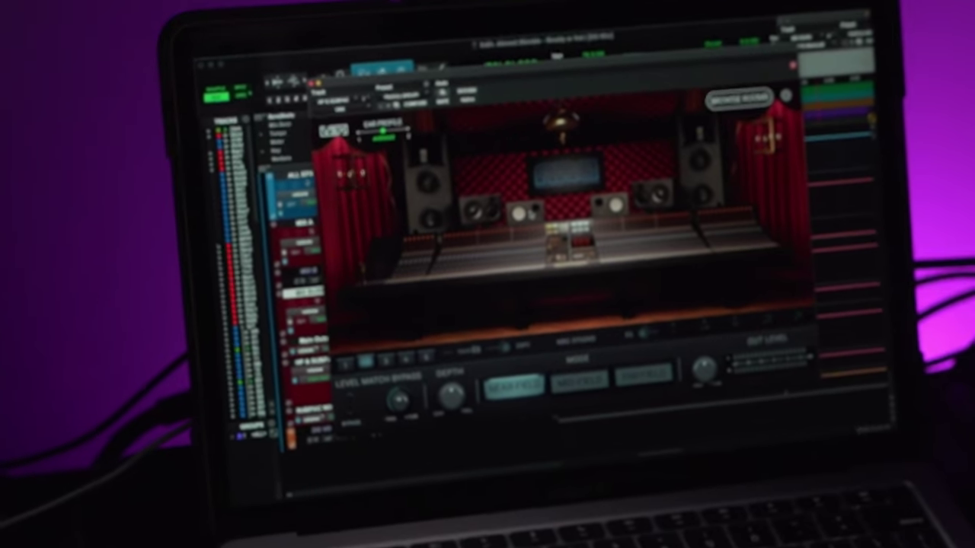
In VSX, switch to the Raven-console mix room in near-field mode, then to the boombox room
click(372, 364)
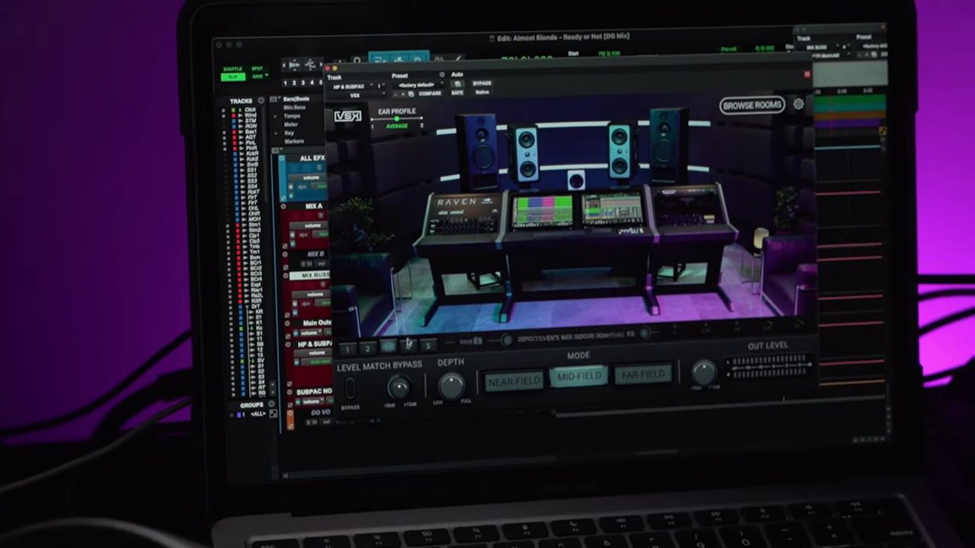
click(523, 369)
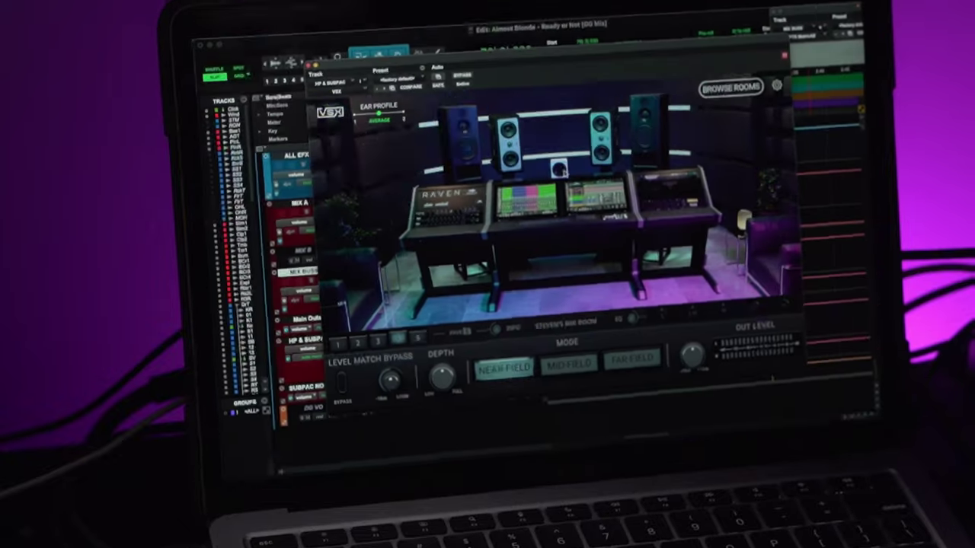
click(561, 171)
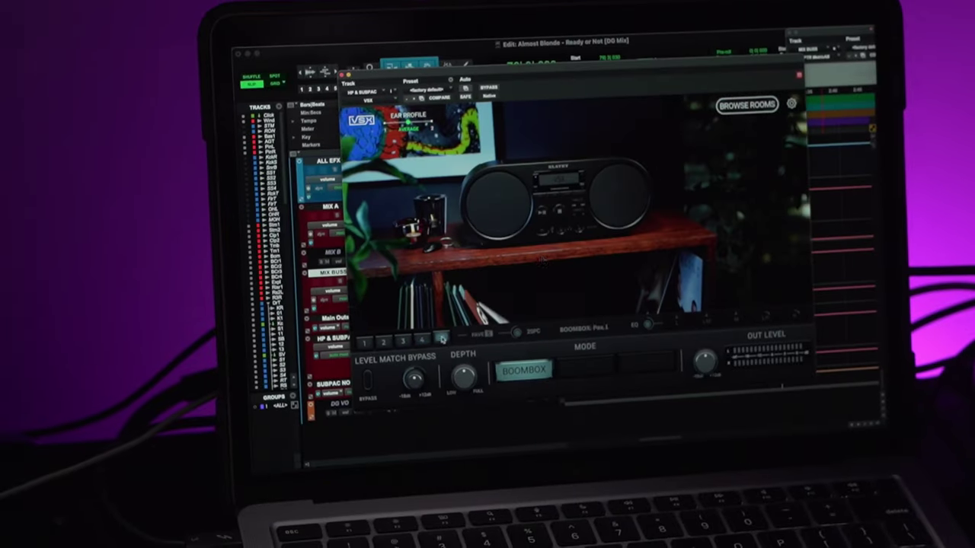